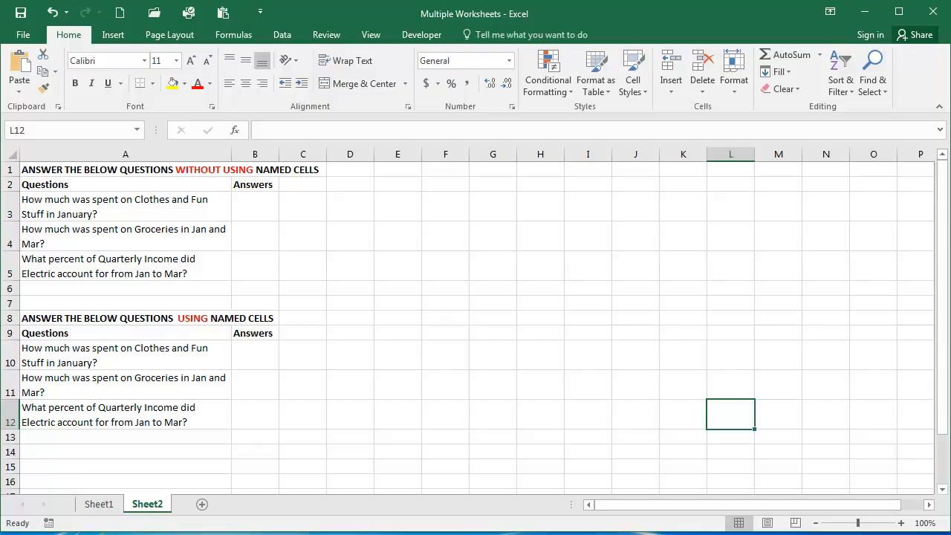
Step: In Sheet2 cell B3, add January's Clothes and Fun Stuff amounts with the formula =Sheet1!B7+Sheet1!B8
{"action": "left_click", "coordinate": [254, 206]}
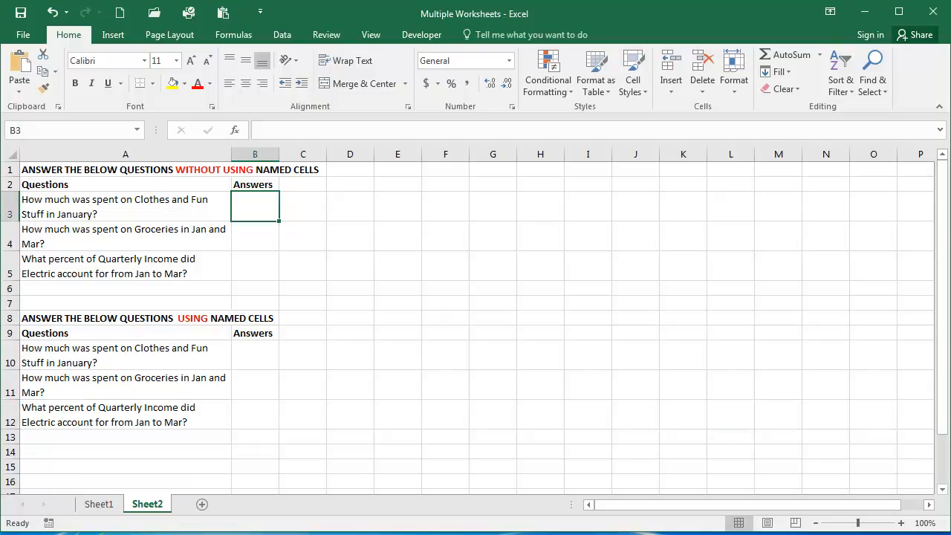
{"action": "type", "text": "="}
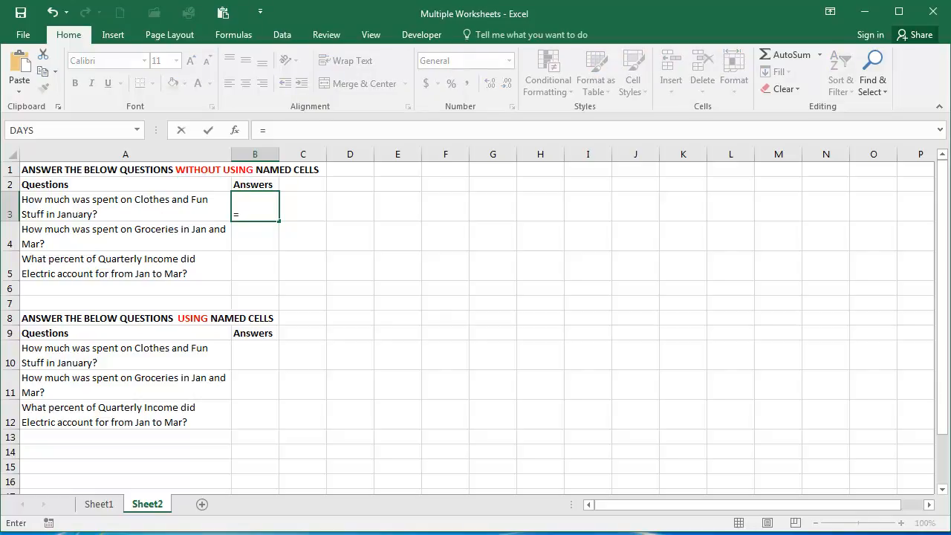
{"action": "left_click", "coordinate": [99, 503]}
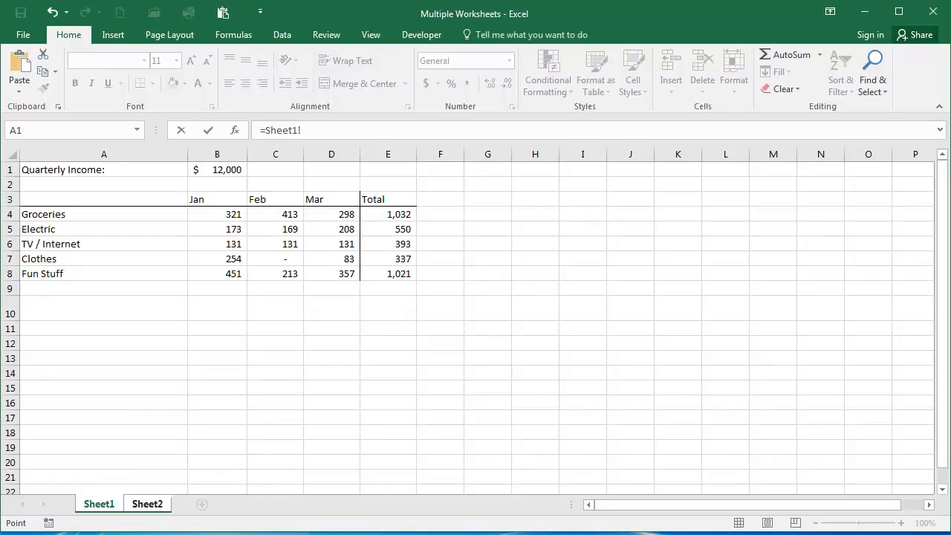
{"action": "left_click", "coordinate": [217, 259]}
{"action": "left_click", "coordinate": [217, 273]}
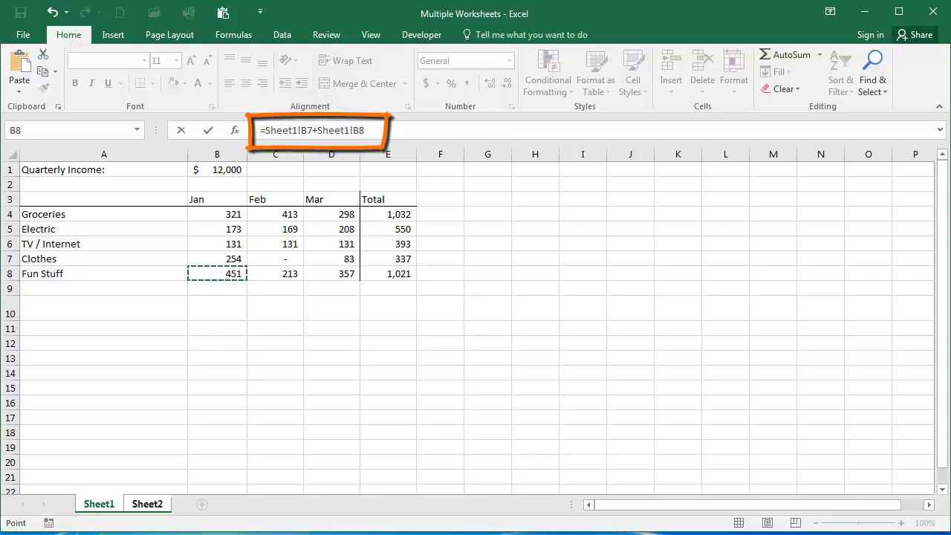
{"action": "key", "text": "Return"}
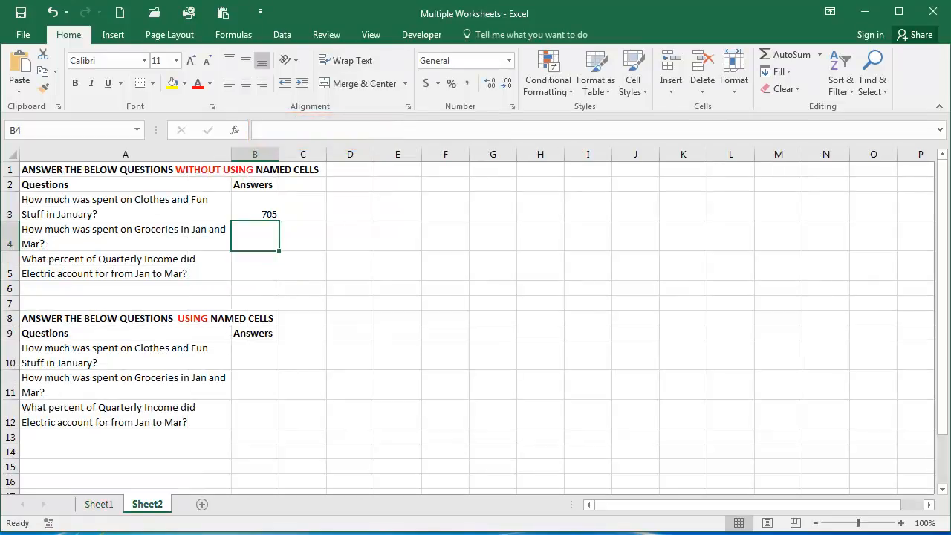
{"action": "left_click", "coordinate": [254, 206]}
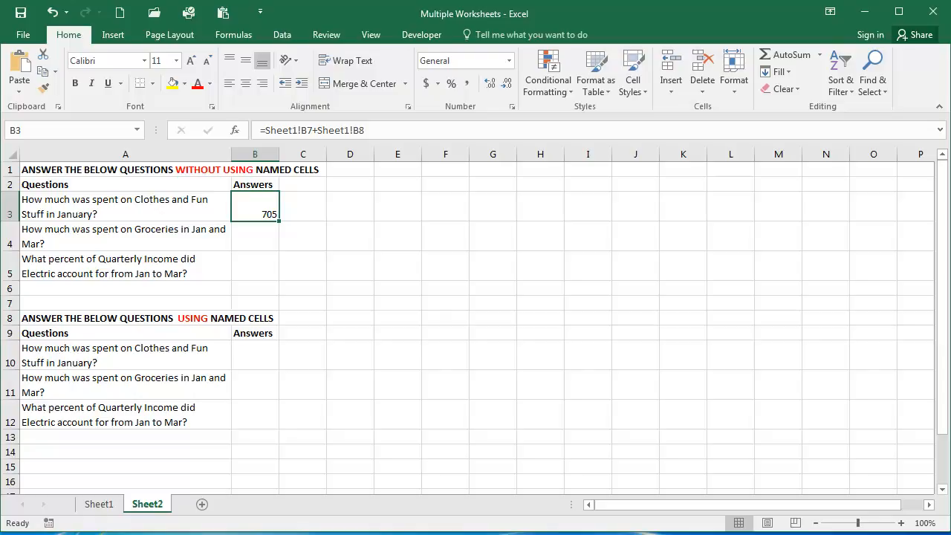
Step: In Sheet2 cell B4, add the January and March Groceries amounts with the formula =Sheet1!B4+Sheet1!D4
{"action": "key", "text": "Down"}
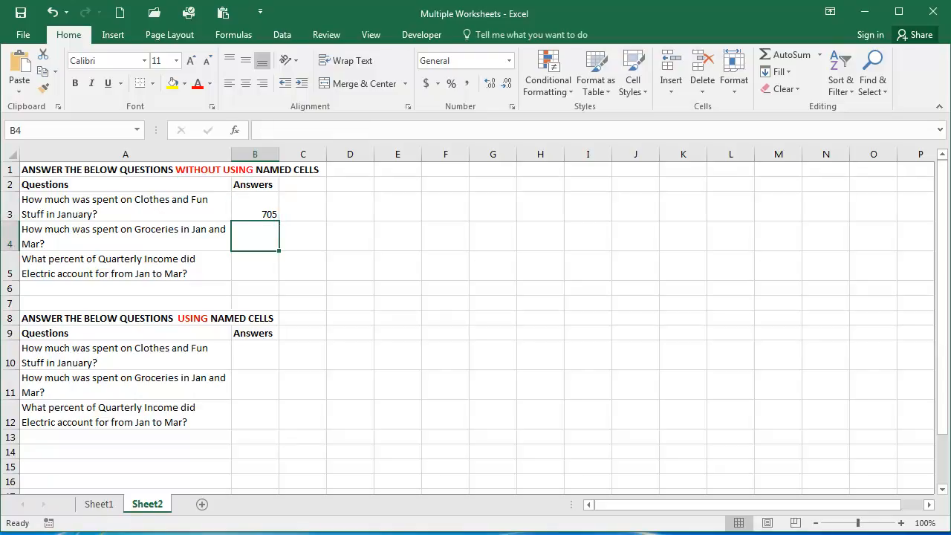
{"action": "type", "text": "="}
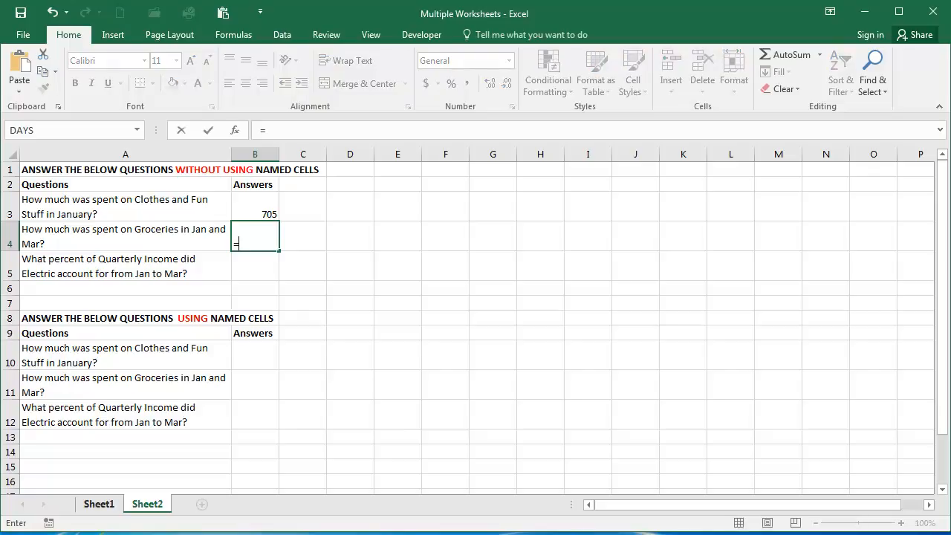
{"action": "left_click", "coordinate": [99, 504]}
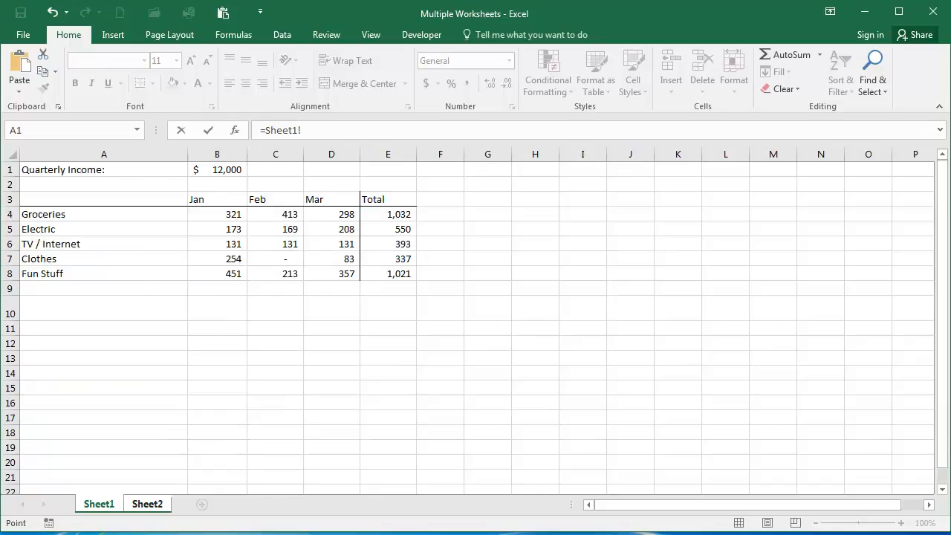
{"action": "left_click", "coordinate": [217, 214]}
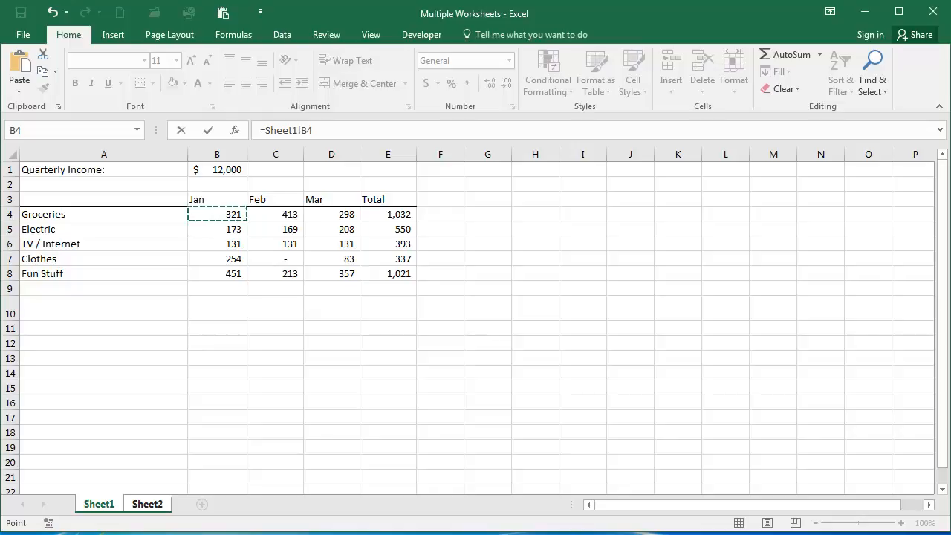
{"action": "type", "text": "+"}
{"action": "left_click", "coordinate": [332, 214]}
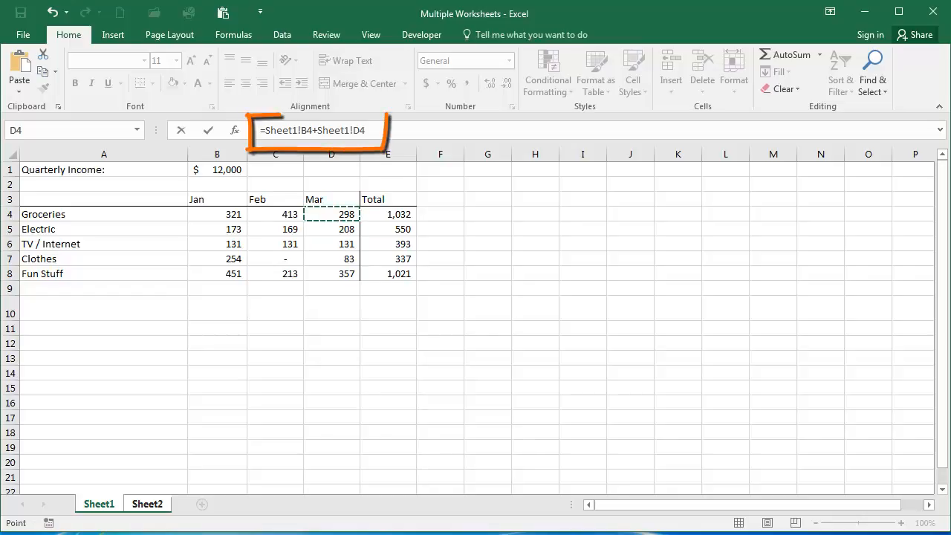
{"action": "key", "text": "Return"}
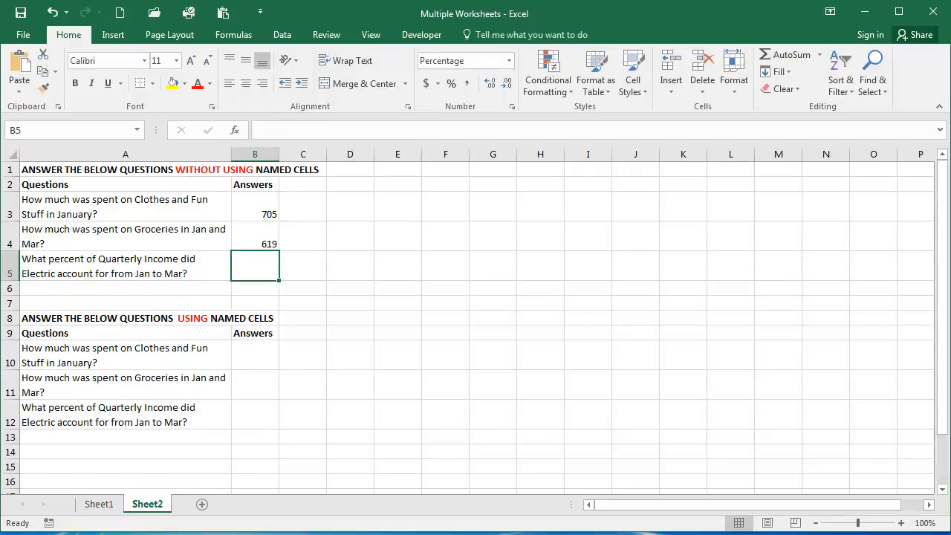
{"action": "left_click", "coordinate": [255, 236]}
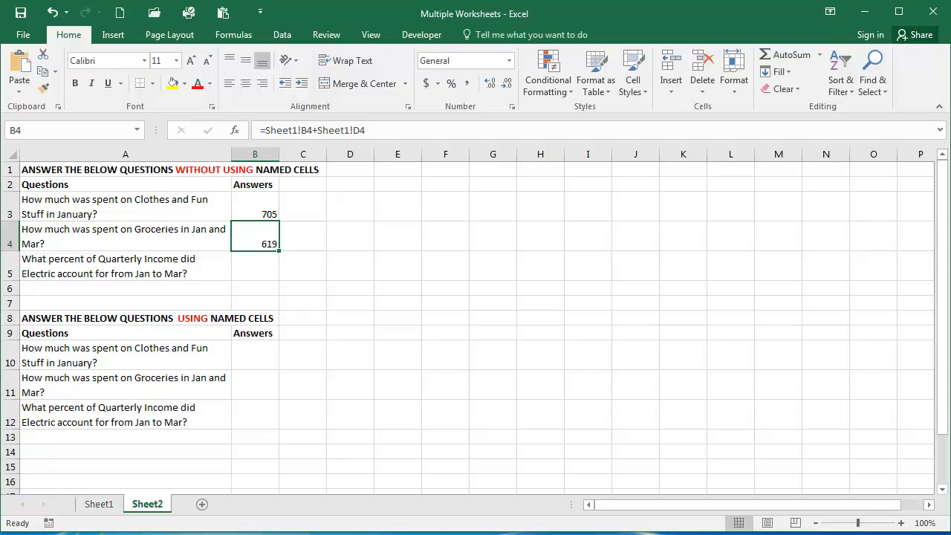
Step: In Sheet2 cell B5, divide Sheet1's Electric total by the quarterly income with the formula =Sheet1!E5/QuarterlyIncome
{"action": "left_click", "coordinate": [255, 266]}
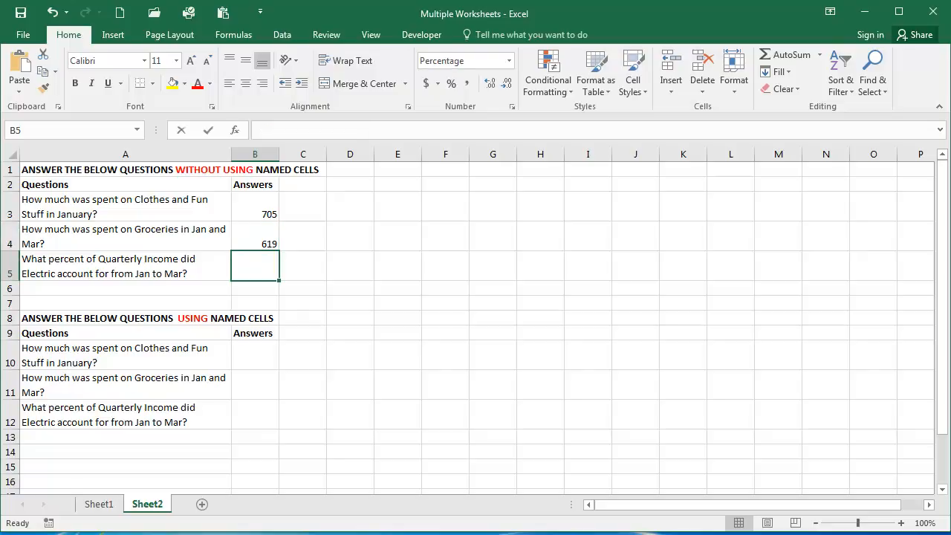
{"action": "type", "text": "="}
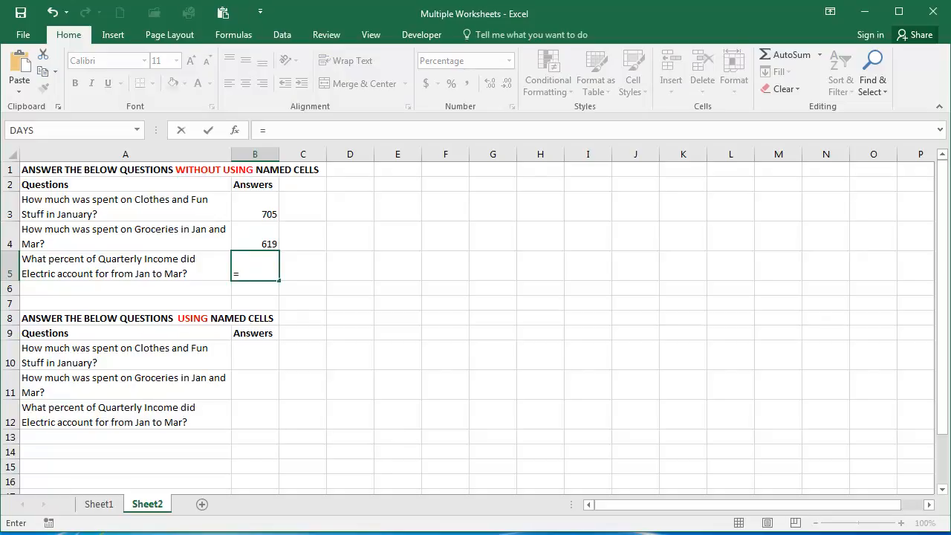
{"action": "left_click", "coordinate": [99, 504]}
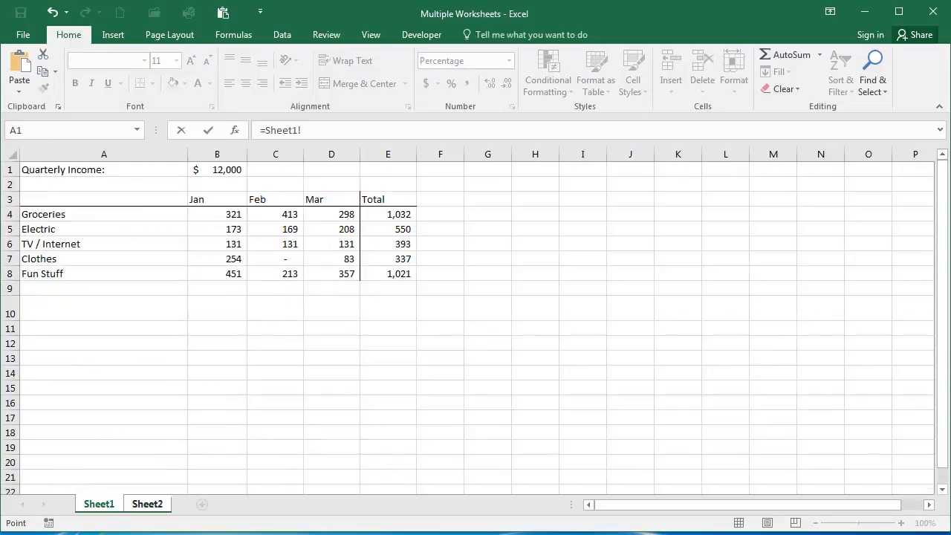
{"action": "left_click", "coordinate": [387, 229]}
{"action": "type", "text": "/"}
{"action": "left_click", "coordinate": [217, 170]}
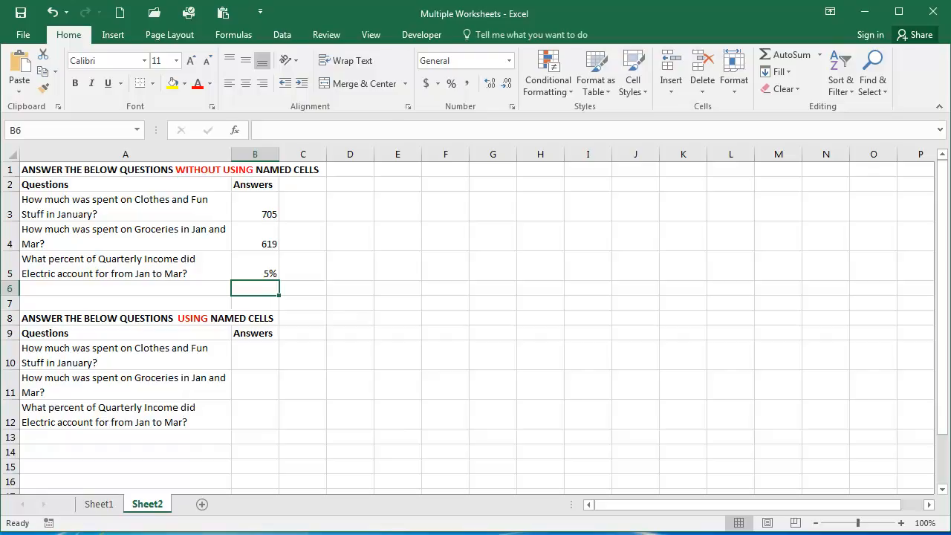
{"action": "left_click", "coordinate": [254, 266]}
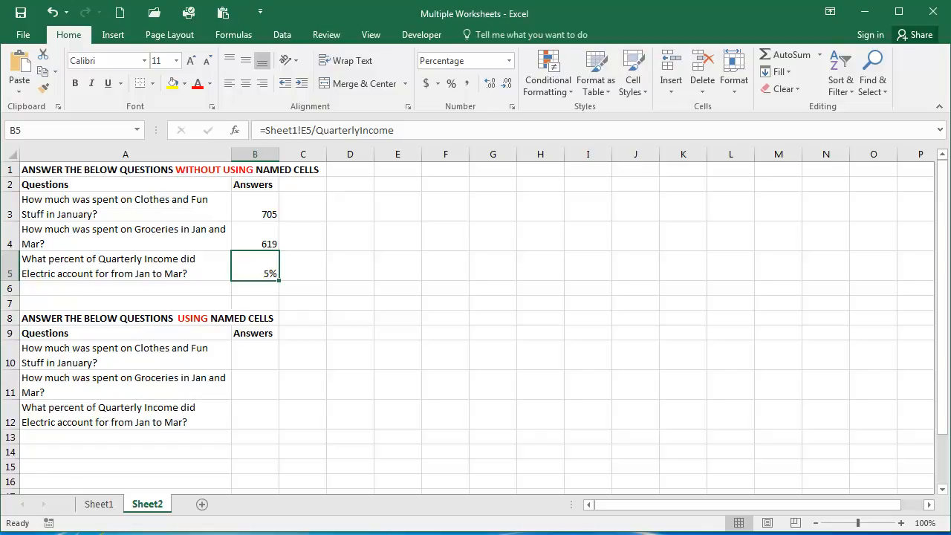
Step: In cell B10, answer the Clothes and Fun Stuff question with the named-range formula =Jan Clothes+Jan Fun_Stuff
{"action": "left_click", "coordinate": [255, 354]}
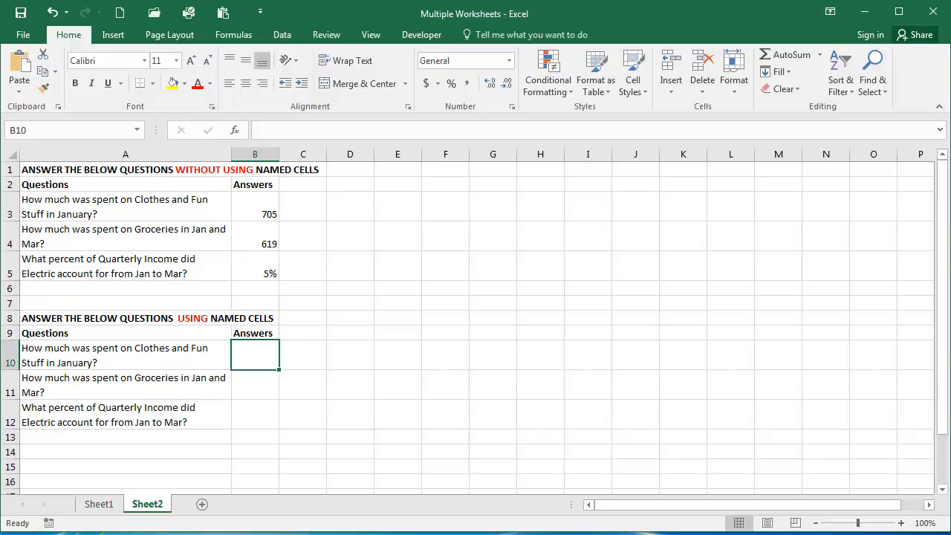
{"action": "type", "text": "=Jan Clot"}
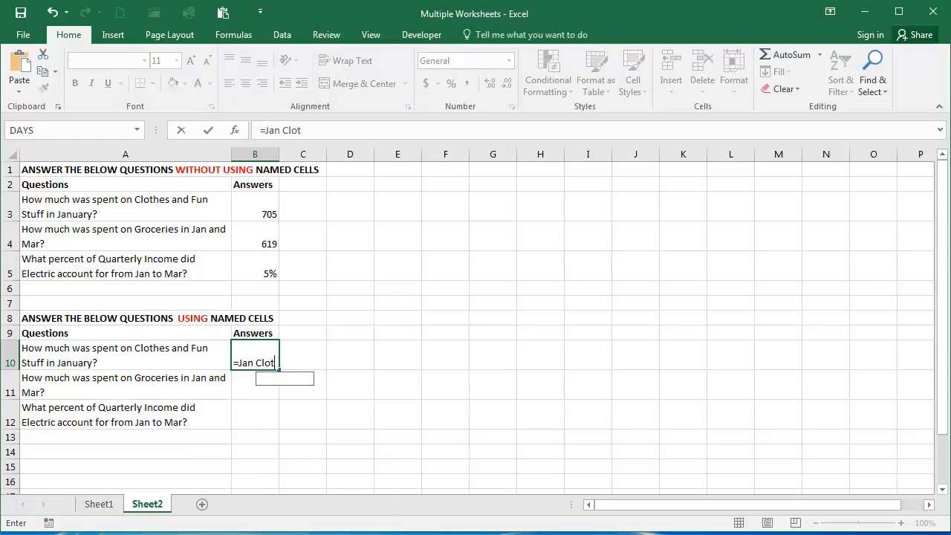
{"action": "type", "text": "hes+"}
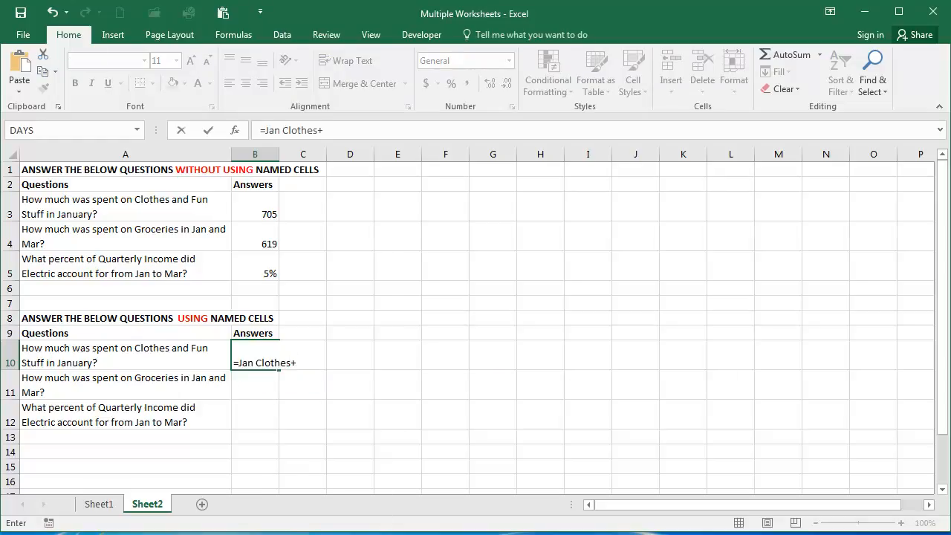
{"action": "type", "text": "Jan Fun"}
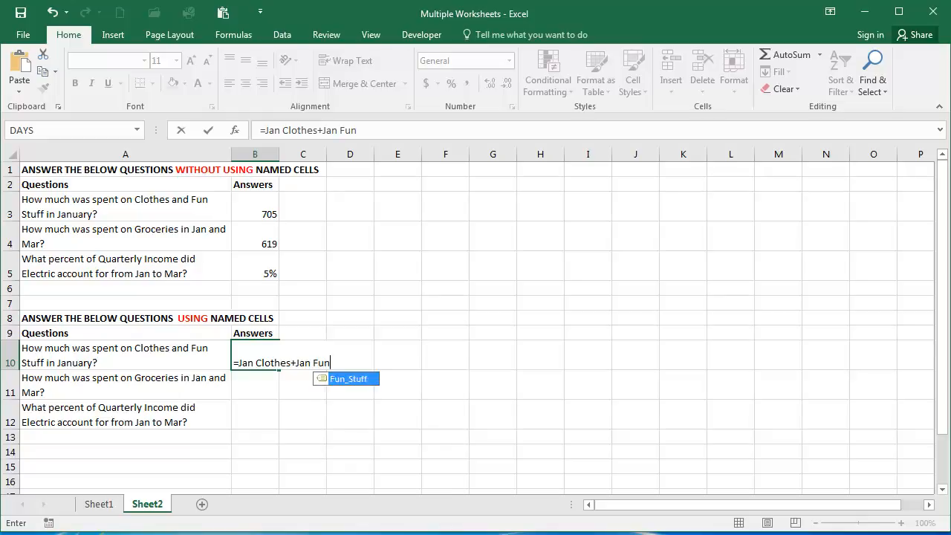
{"action": "type", "text": "_Stuff"}
{"action": "key", "text": "Return"}
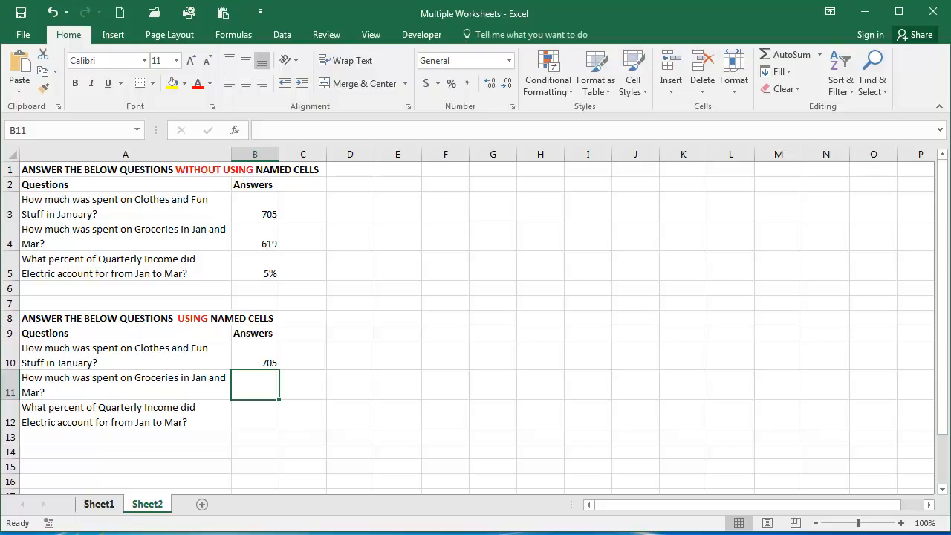
Step: Examine the quarterly income cell, the expense category labels and the workbook's list of defined names on Sheet1, and return to Sheet2
{"action": "left_click", "coordinate": [99, 503]}
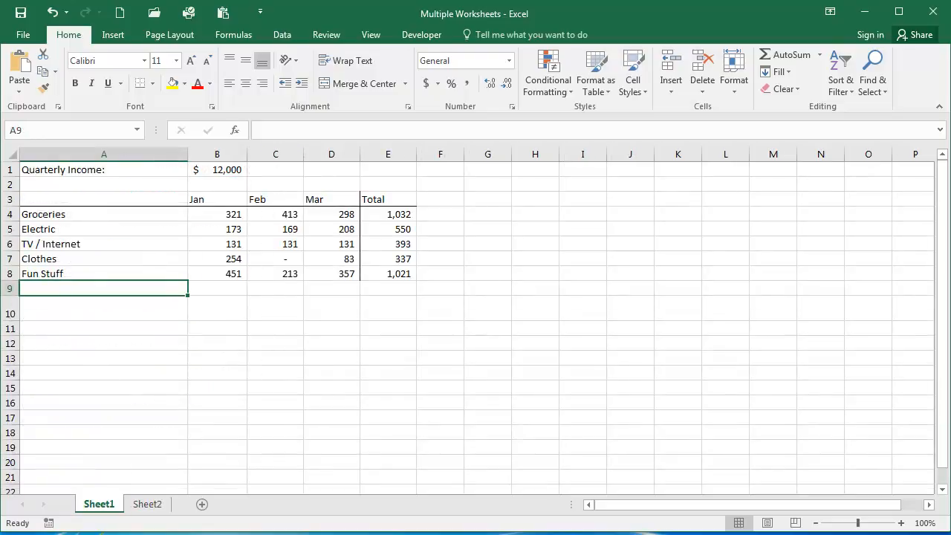
{"action": "left_click", "coordinate": [216, 169]}
{"action": "left_click", "coordinate": [103, 214]}
{"action": "left_click_drag", "start_coordinate": [103, 213], "coordinate": [103, 273]}
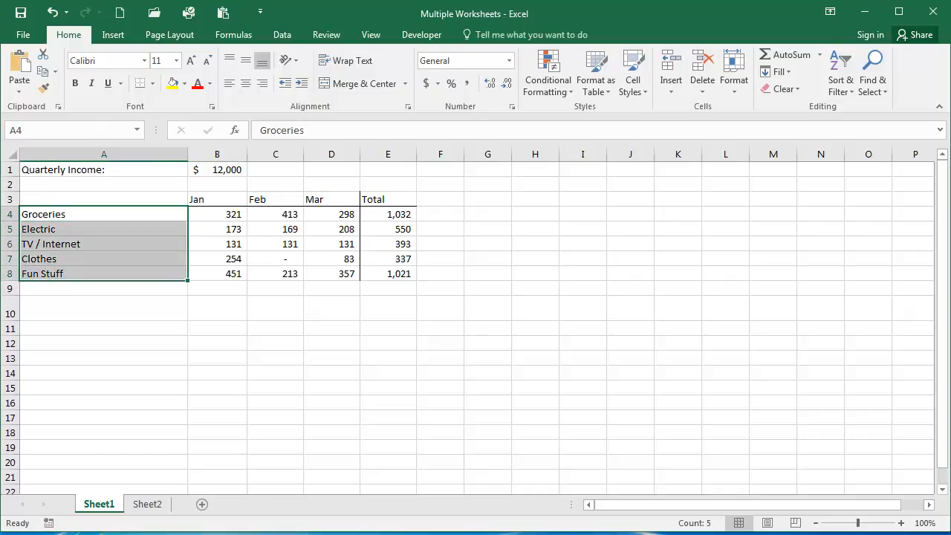
{"action": "left_click", "coordinate": [137, 130]}
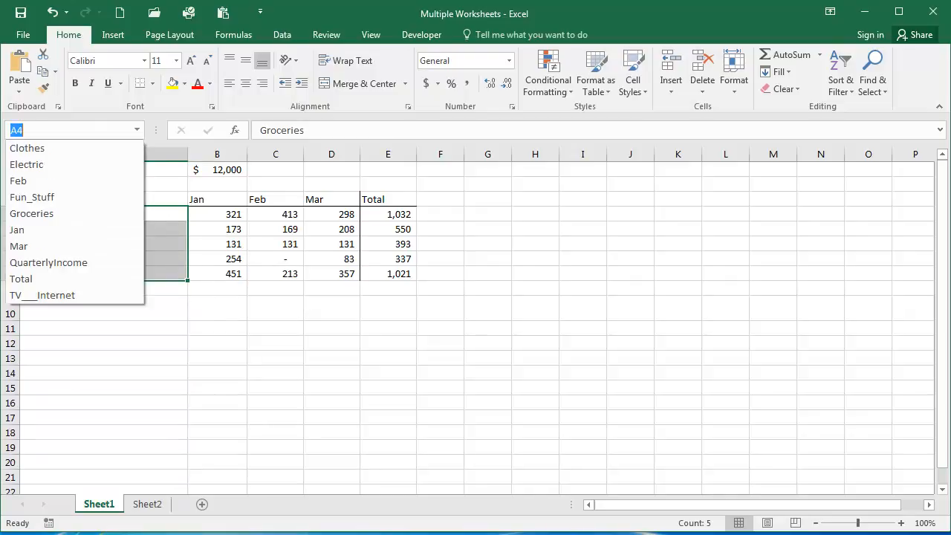
{"action": "key", "text": "Escape"}
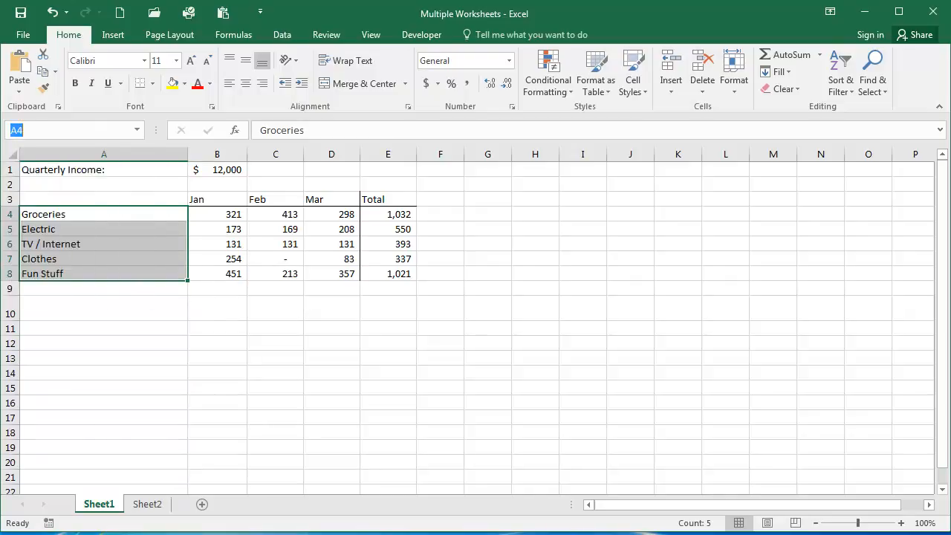
{"action": "key", "text": "ctrl+Page_Down"}
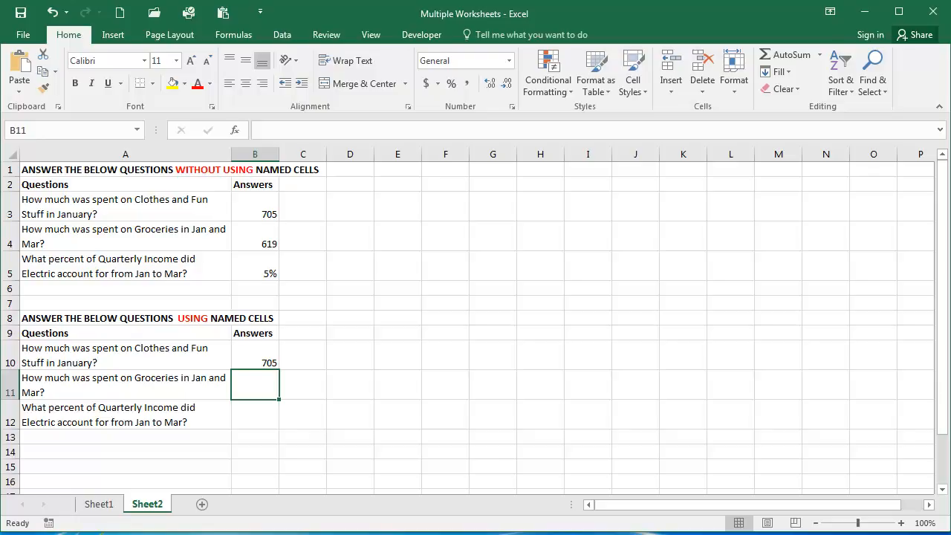
Step: In cell B11, answer the Groceries question with the named-range formula =Jan Groceries+Mar Groceries
{"action": "type", "text": "=Ja"}
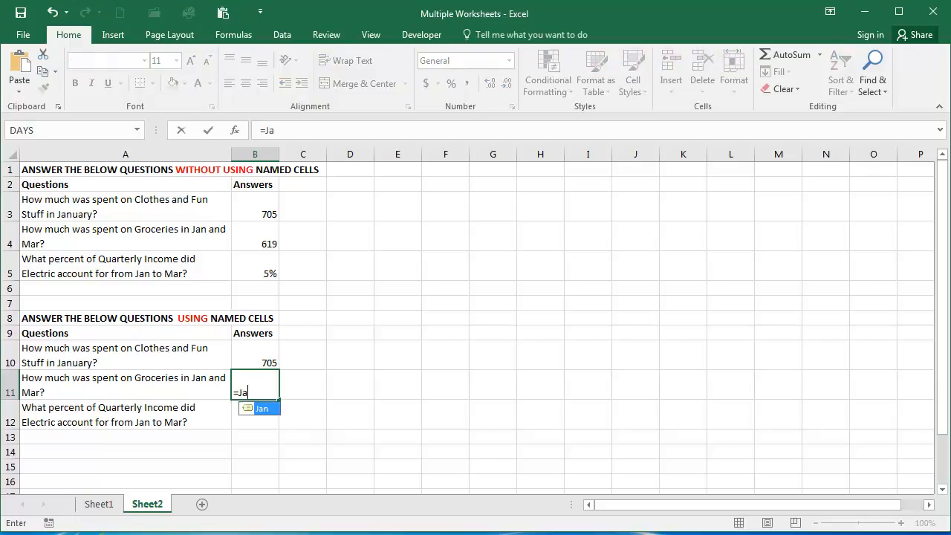
{"action": "type", "text": "n Groc"}
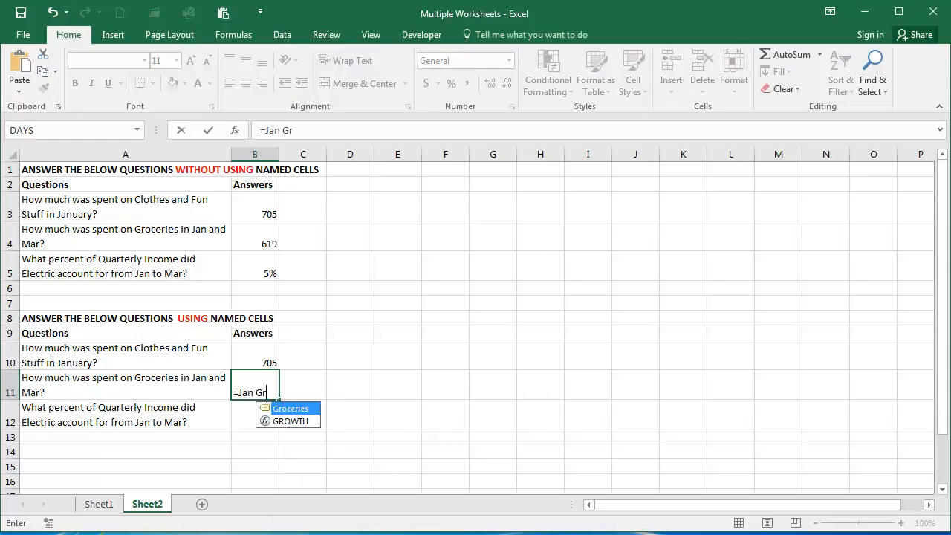
{"action": "type", "text": "er"}
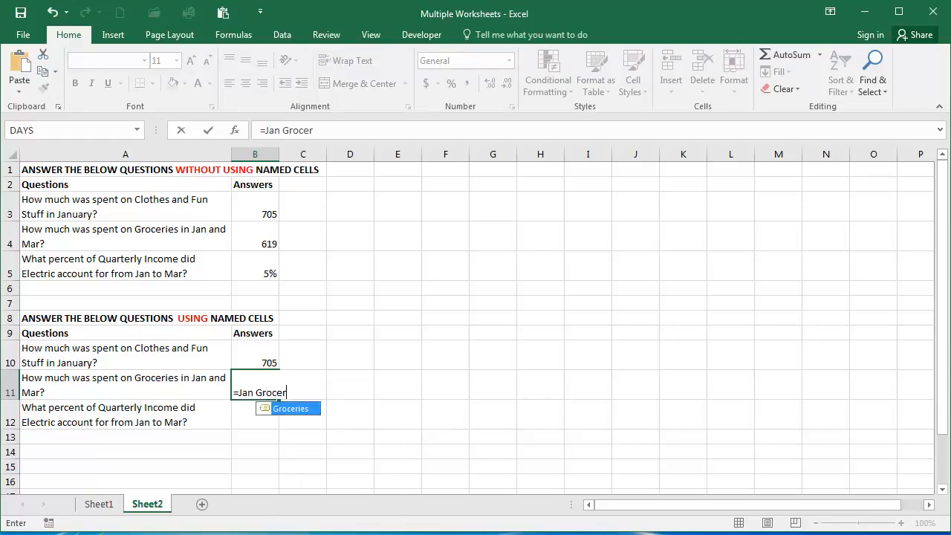
{"action": "type", "text": "ies+Mar"}
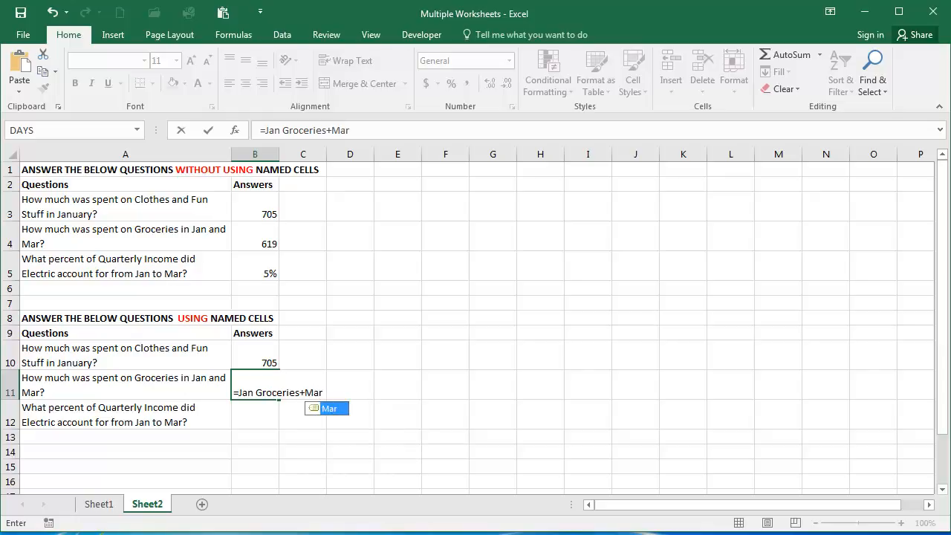
{"action": "type", "text": " Gr"}
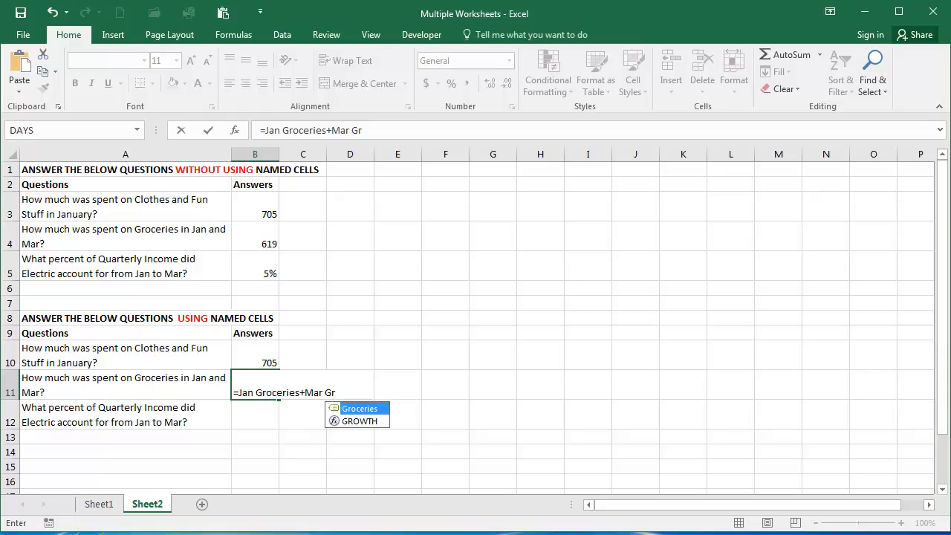
{"action": "type", "text": "oceries"}
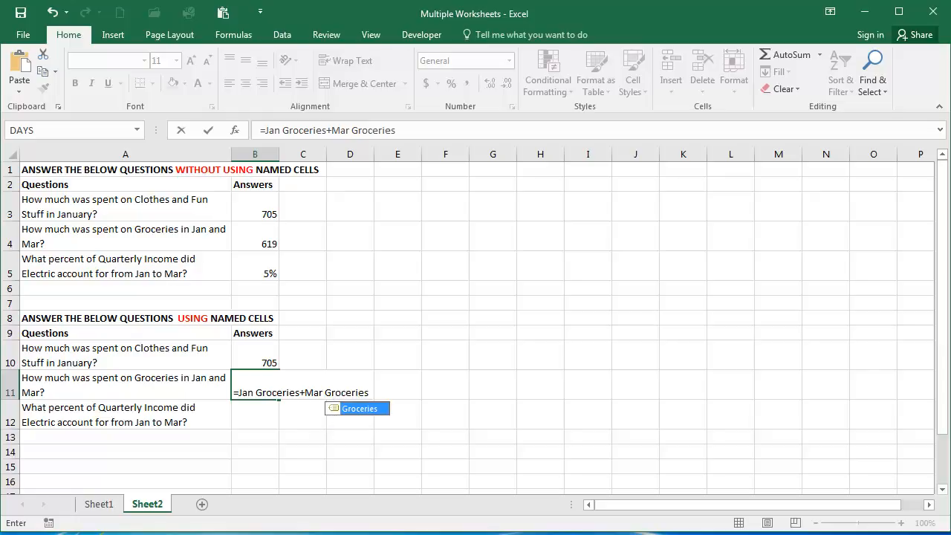
{"action": "key", "text": "Return"}
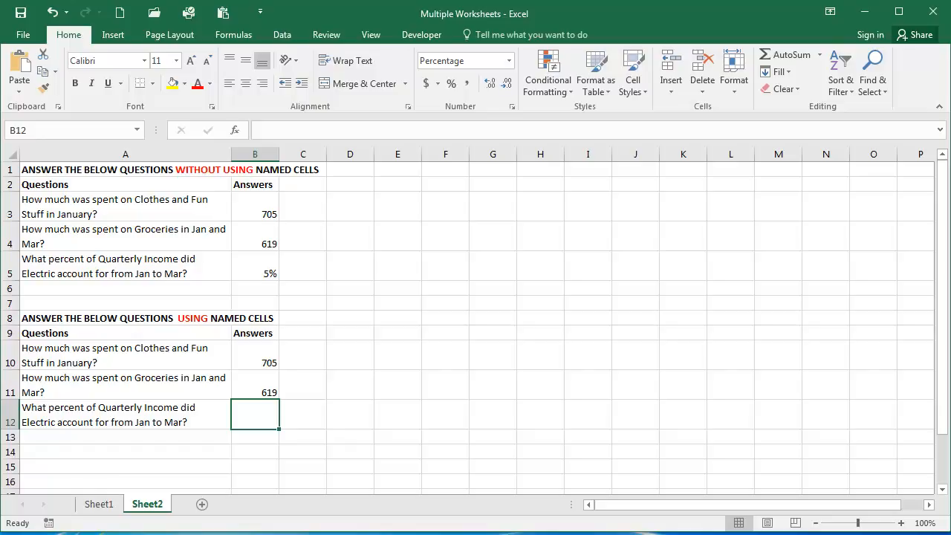
Step: In cell B12, calculate Electric's share of quarterly income with the named-range formula =Total Electric/QuarterlyIncome
{"action": "type", "text": "="}
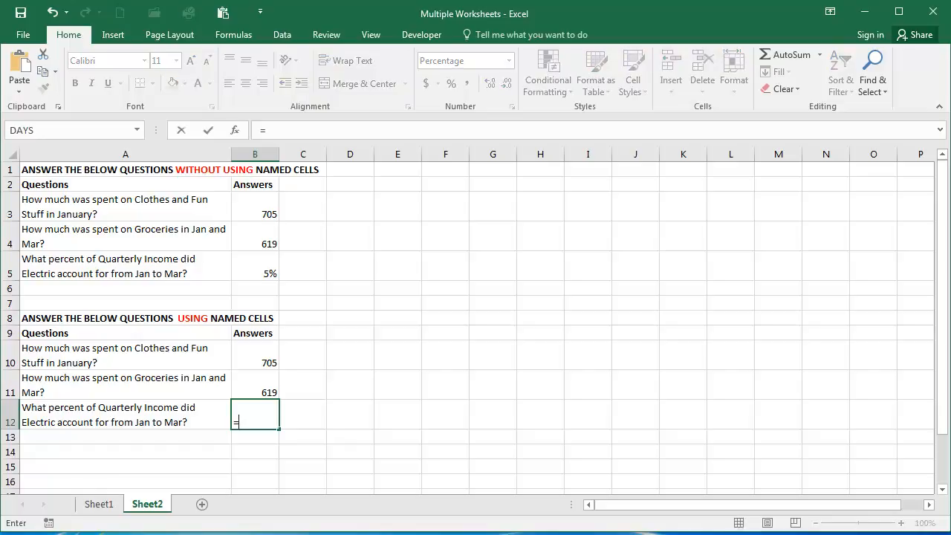
{"action": "type", "text": "Total Electric"}
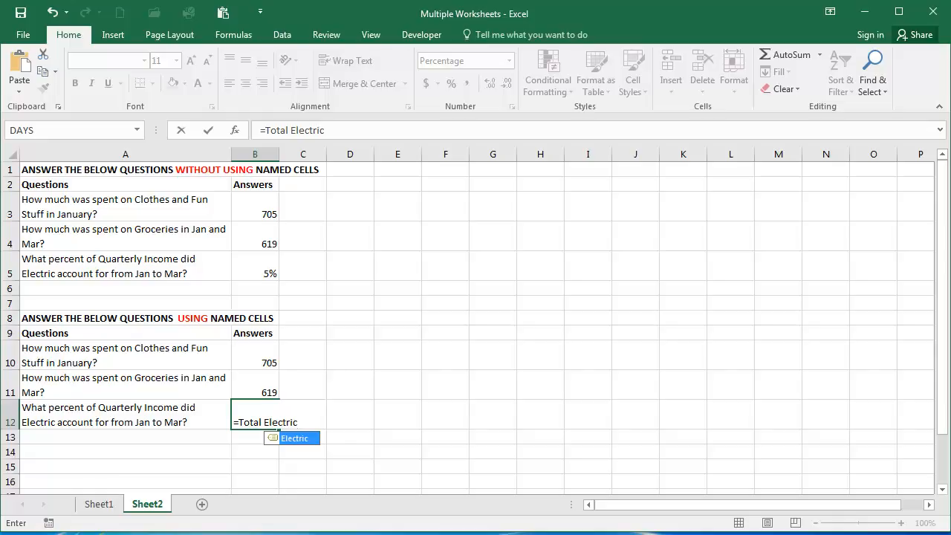
{"action": "type", "text": "/Qu"}
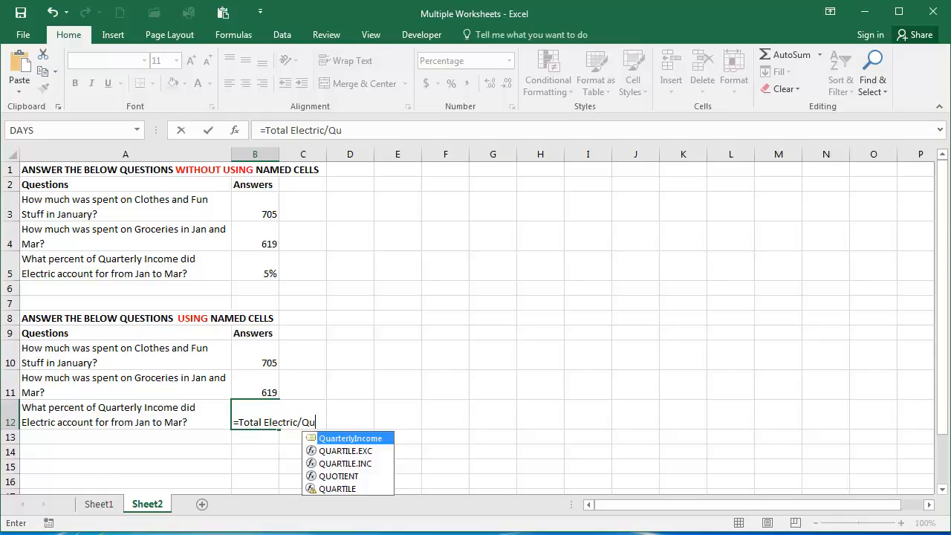
{"action": "type", "text": "arterlyIncom"}
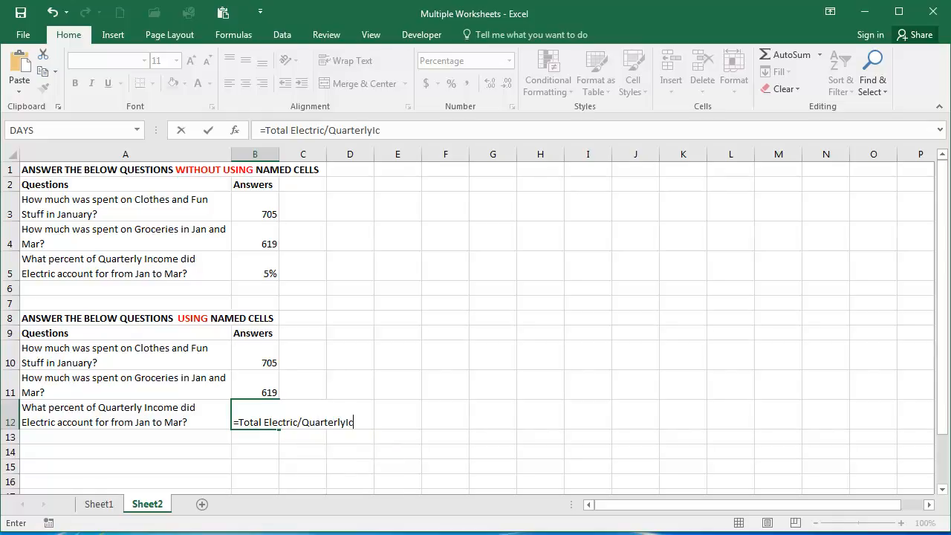
{"action": "type", "text": "e"}
{"action": "key", "text": "Return"}
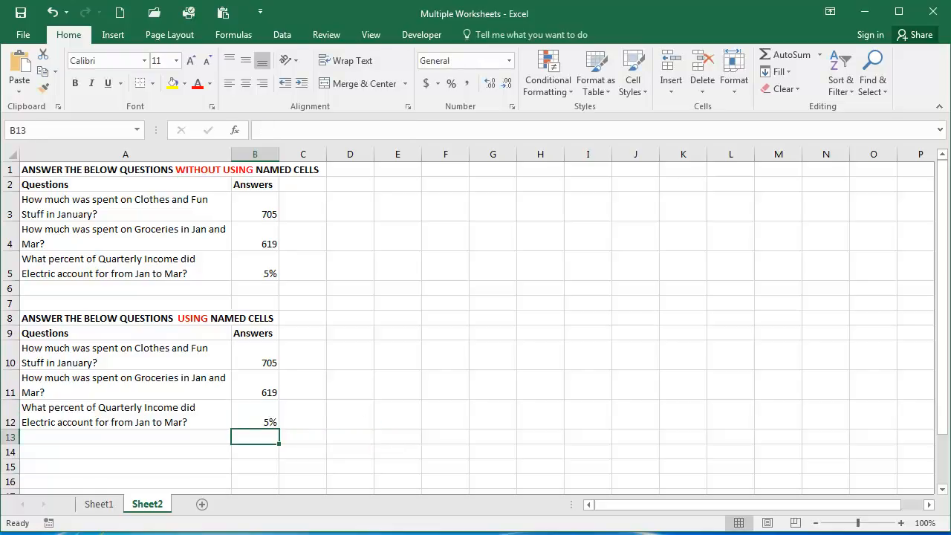